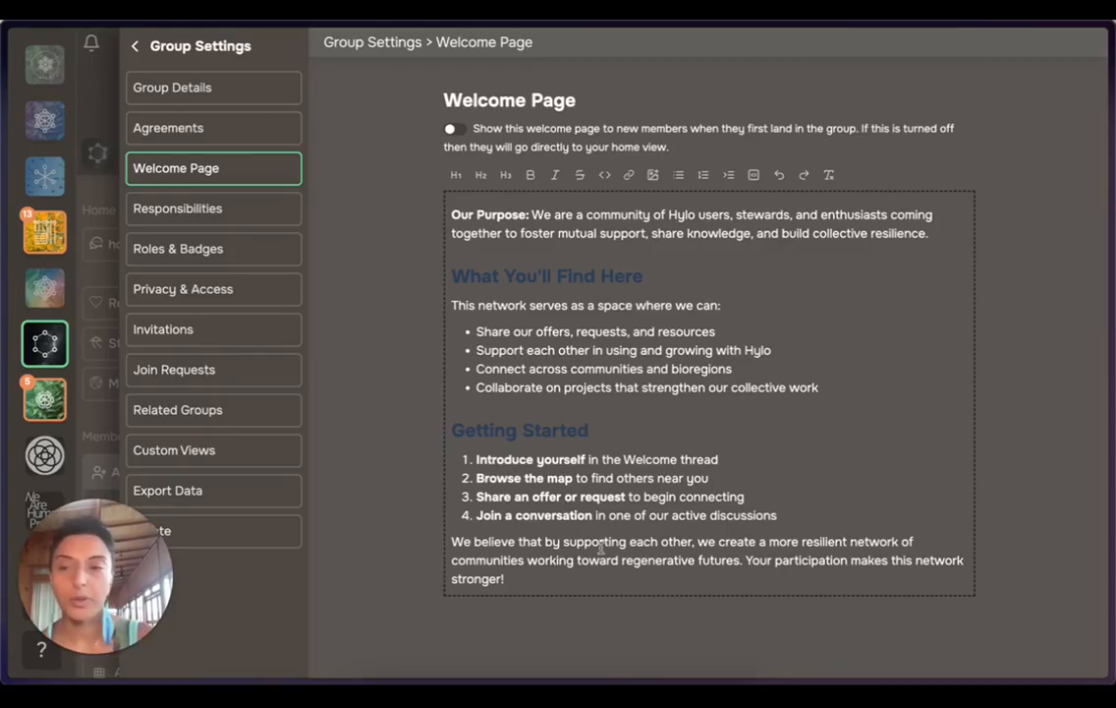
# Open the group's Agreements settings and review the listed agreements with their descriptions.
pyautogui.click(210, 143)
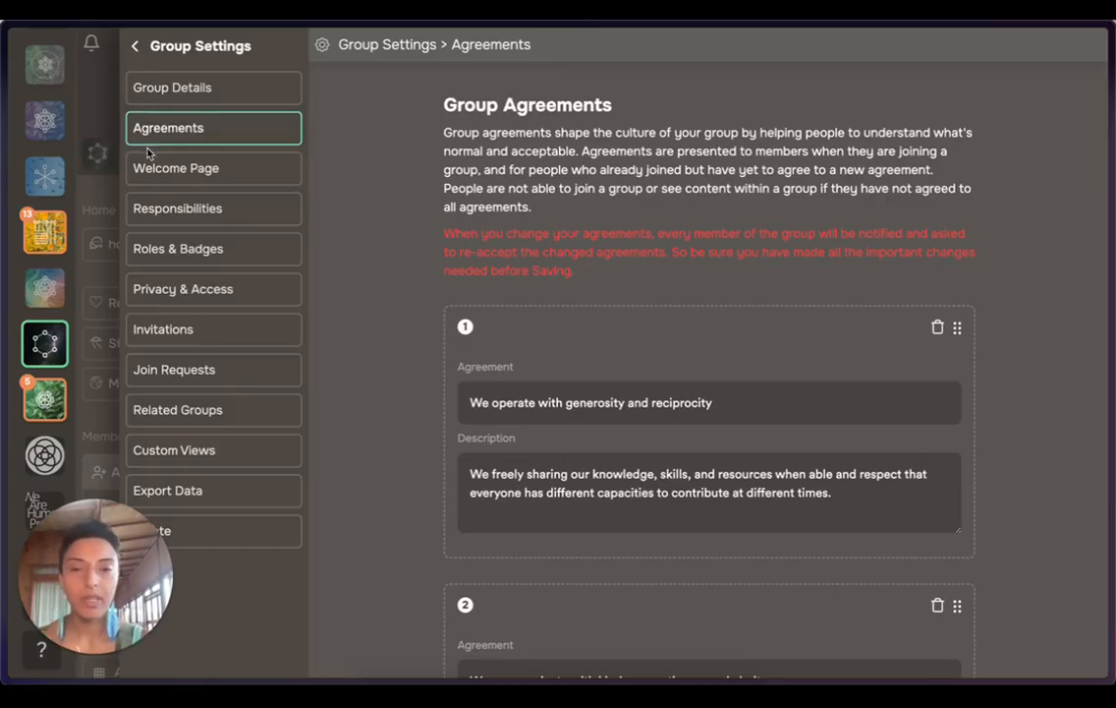
pyautogui.scroll(-2, 391, 366)
pyautogui.scroll(-5, 391, 366)
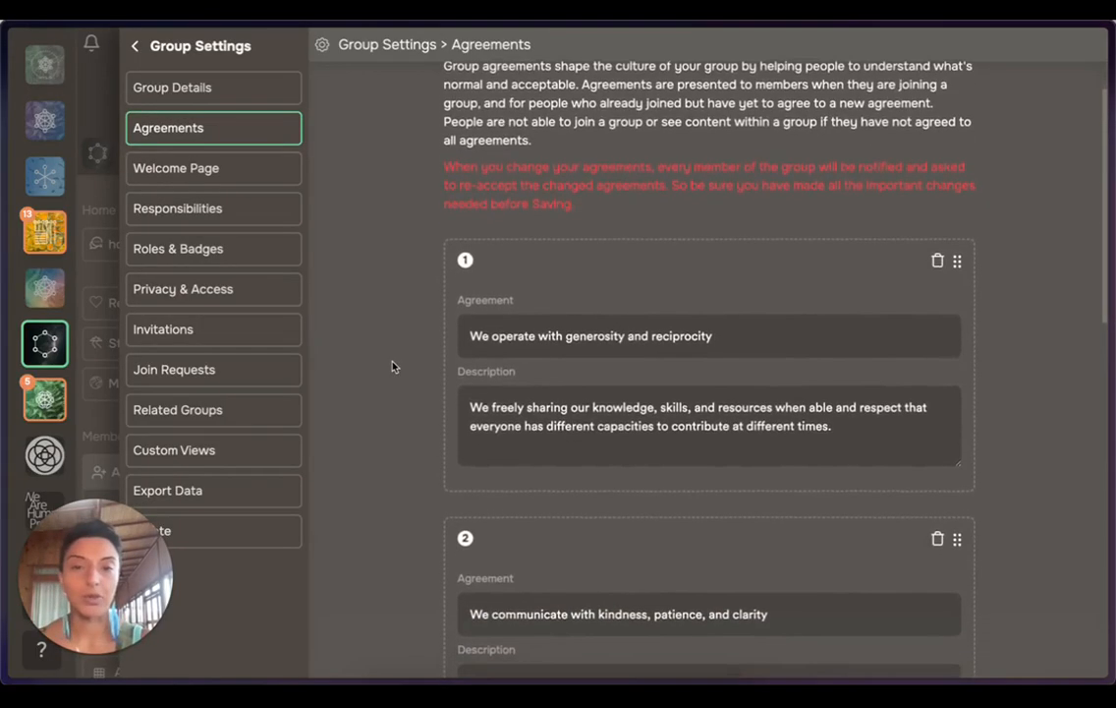
pyautogui.scroll(-2, 391, 367)
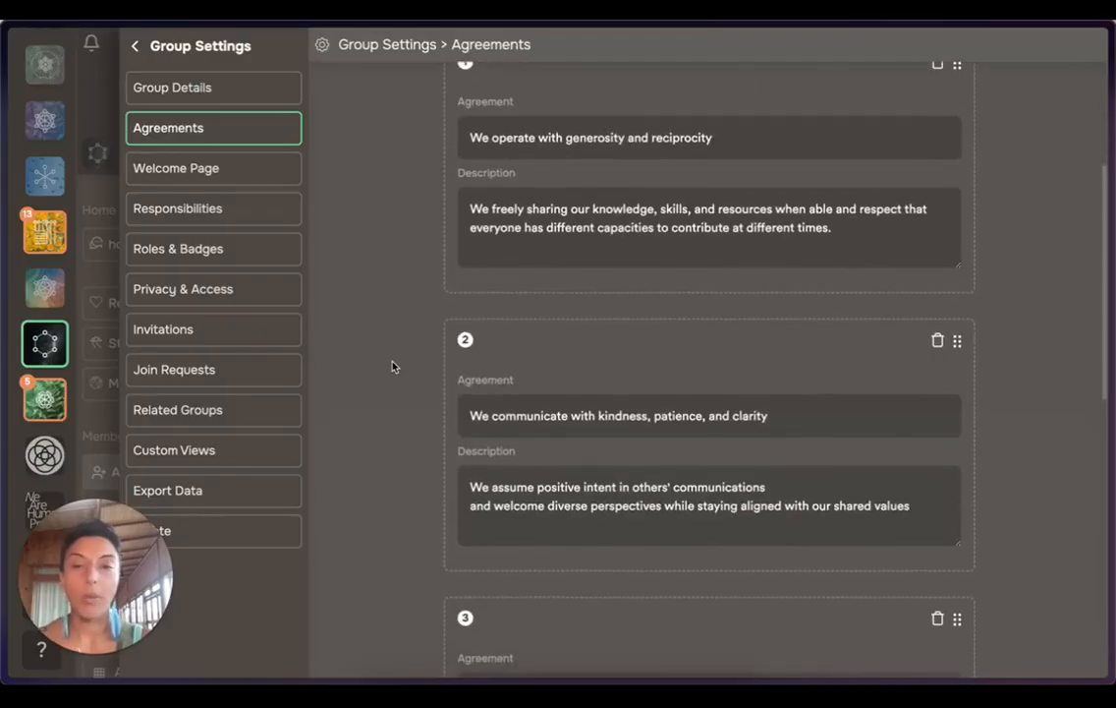
pyautogui.scroll(-2, 391, 367)
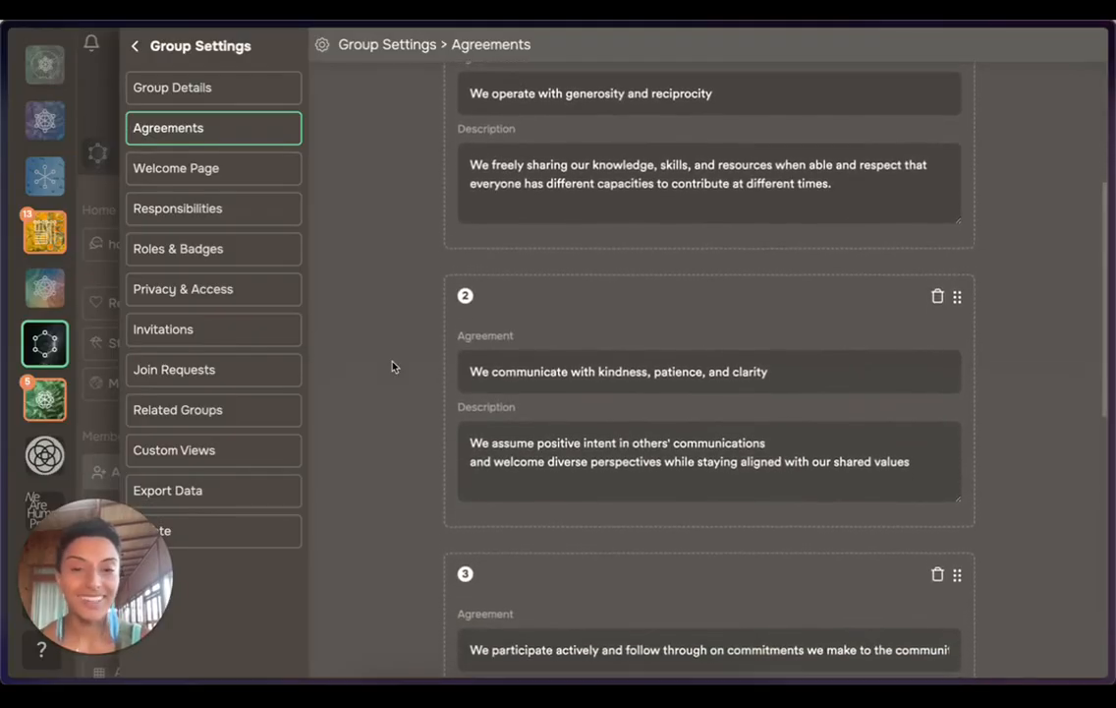
pyautogui.scroll(-4, 391, 367)
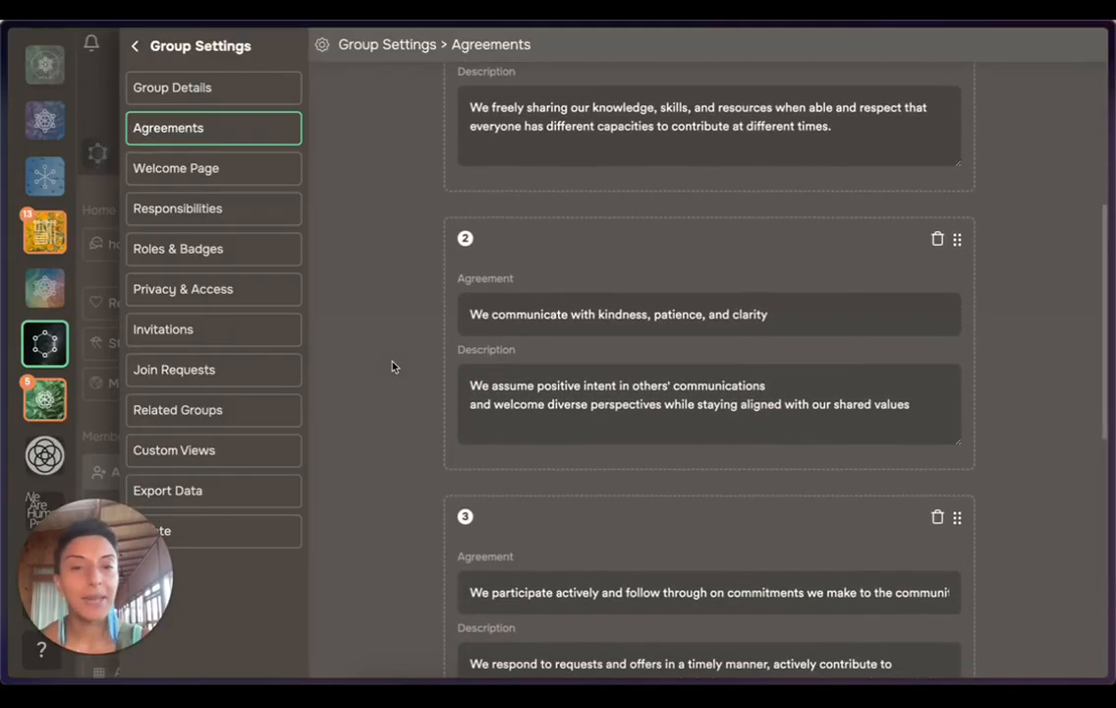
pyautogui.scroll(-2, 391, 367)
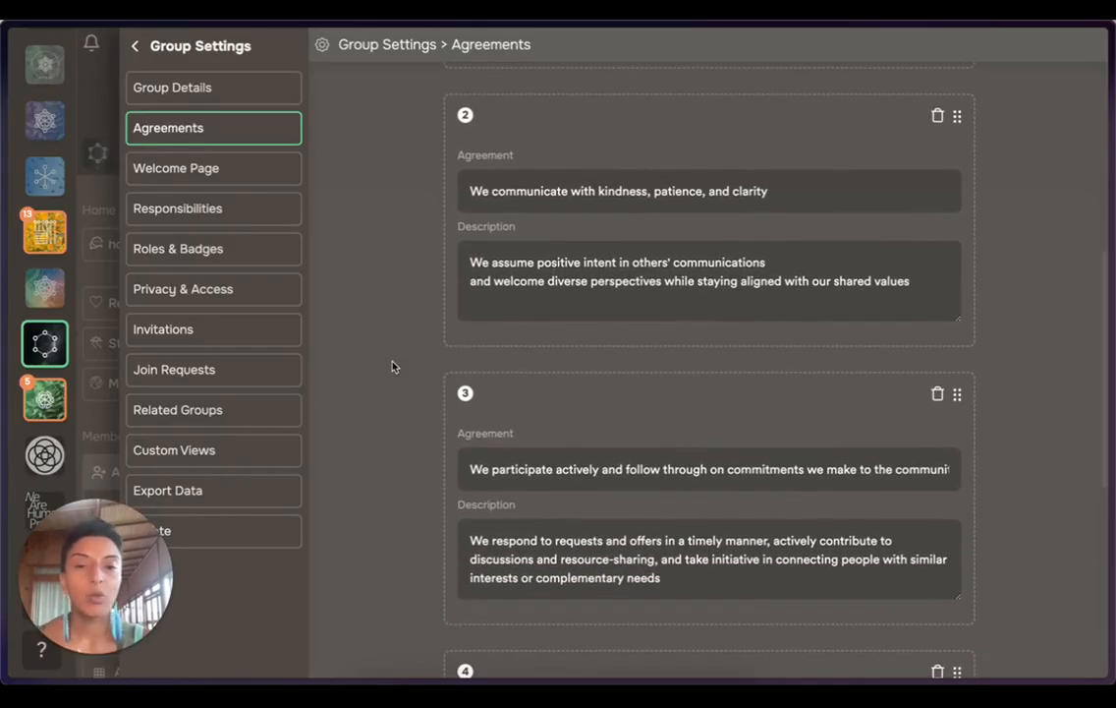
pyautogui.scroll(-1, 392, 367)
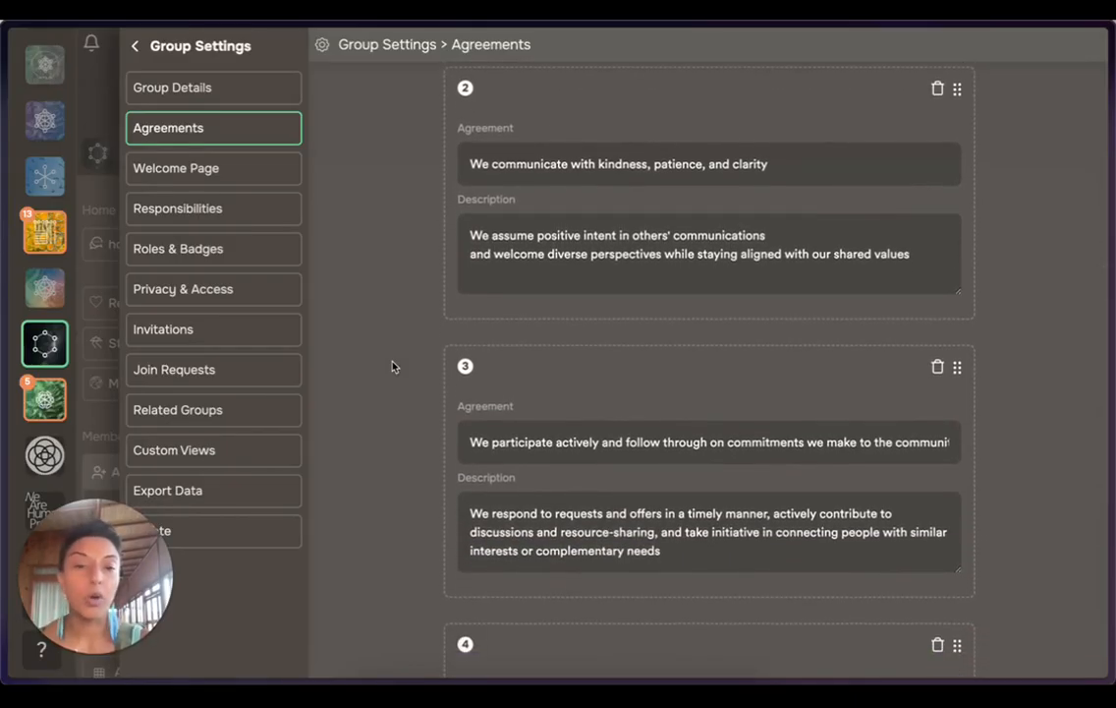
pyautogui.scroll(-6, 391, 366)
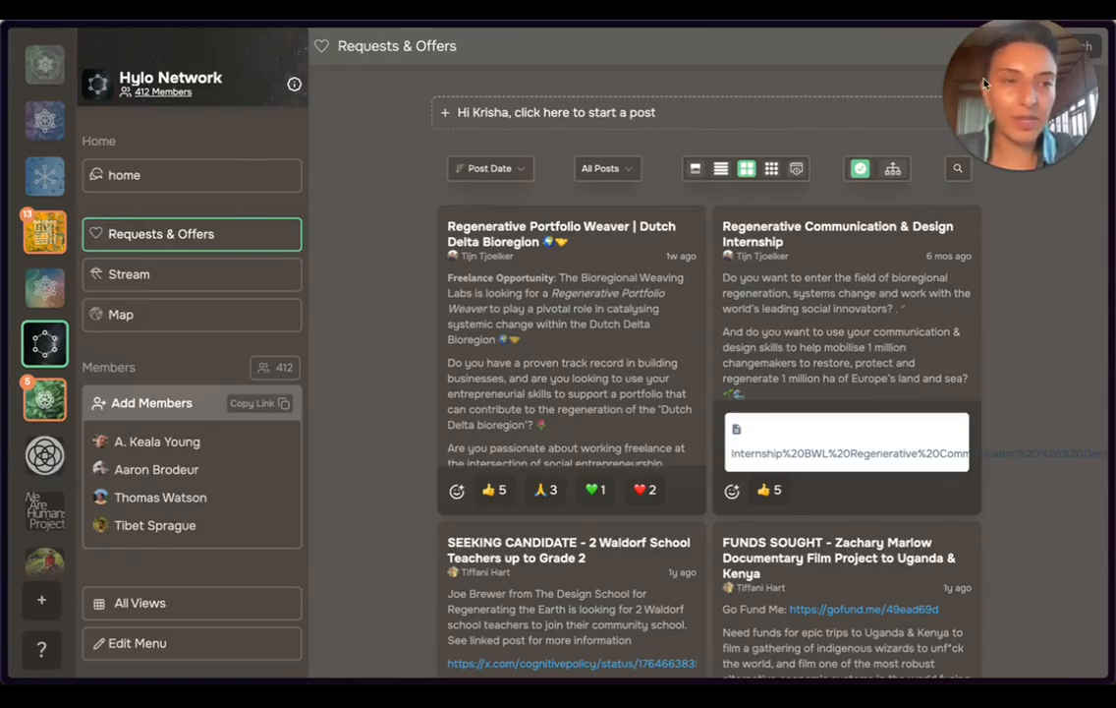
# Start a new Resource post to Hylo Network with the topic #food in its description.
pyautogui.click(41, 599)
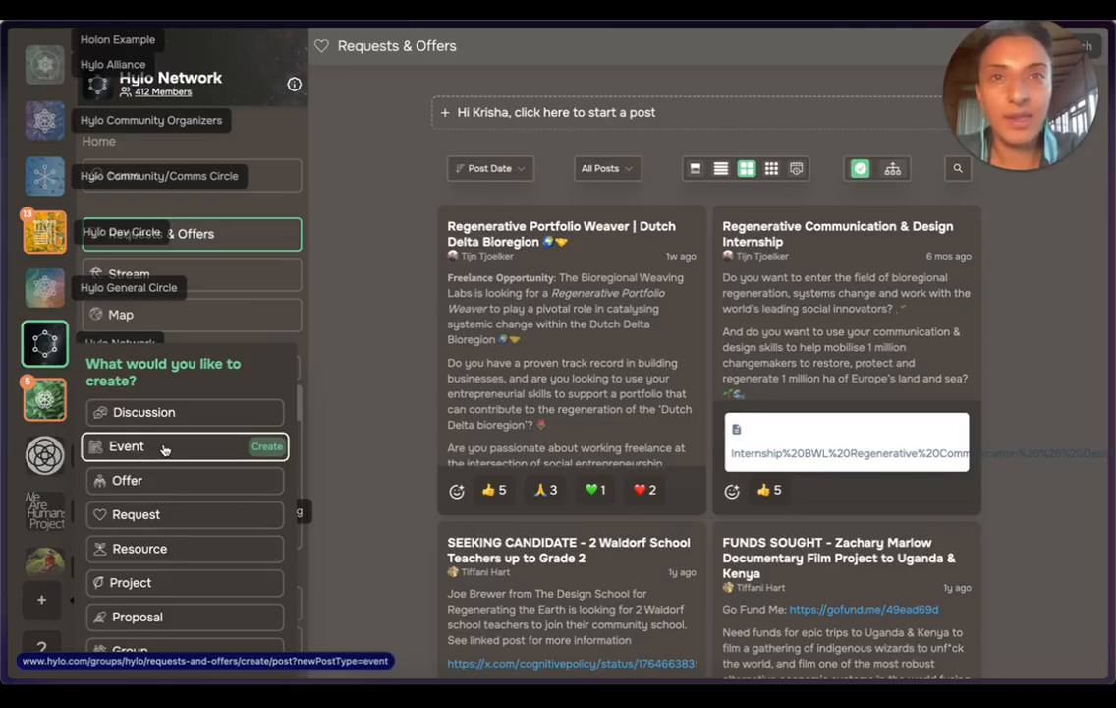
pyautogui.click(152, 567)
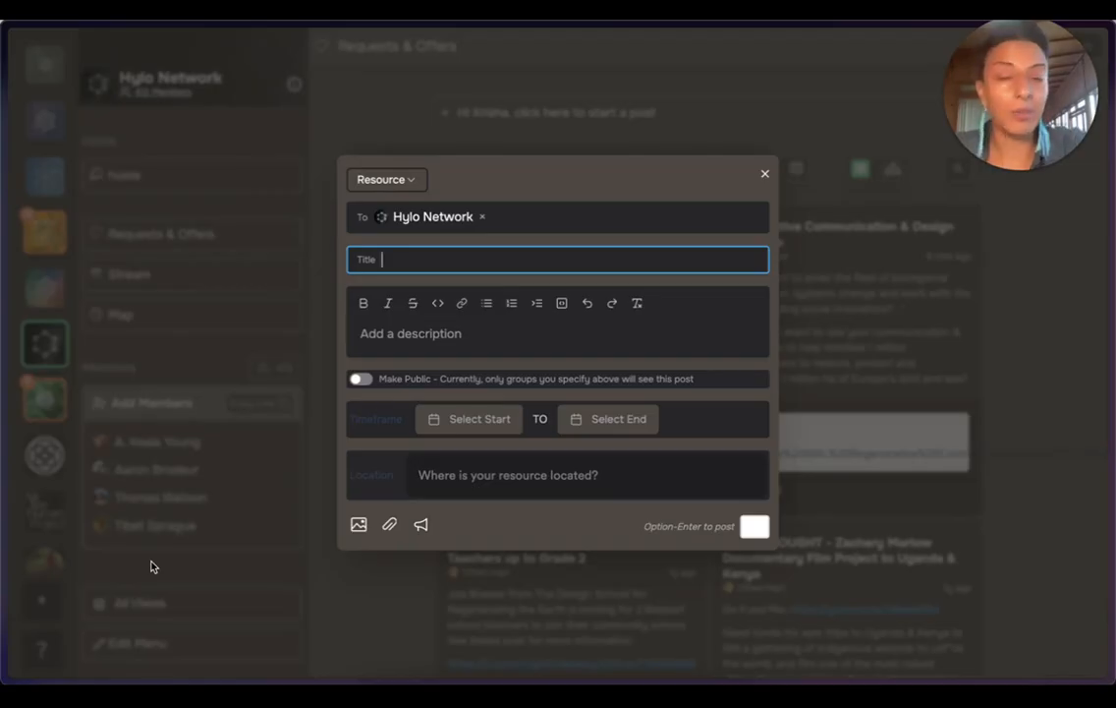
pyautogui.click(427, 344)
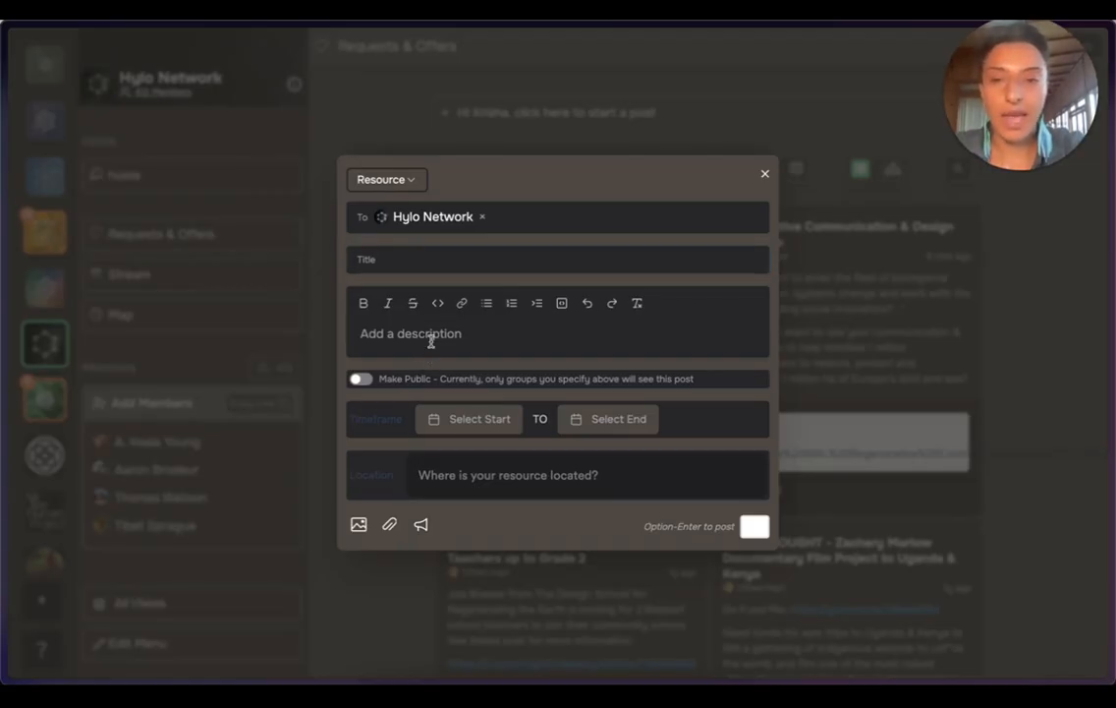
pyautogui.write('#')
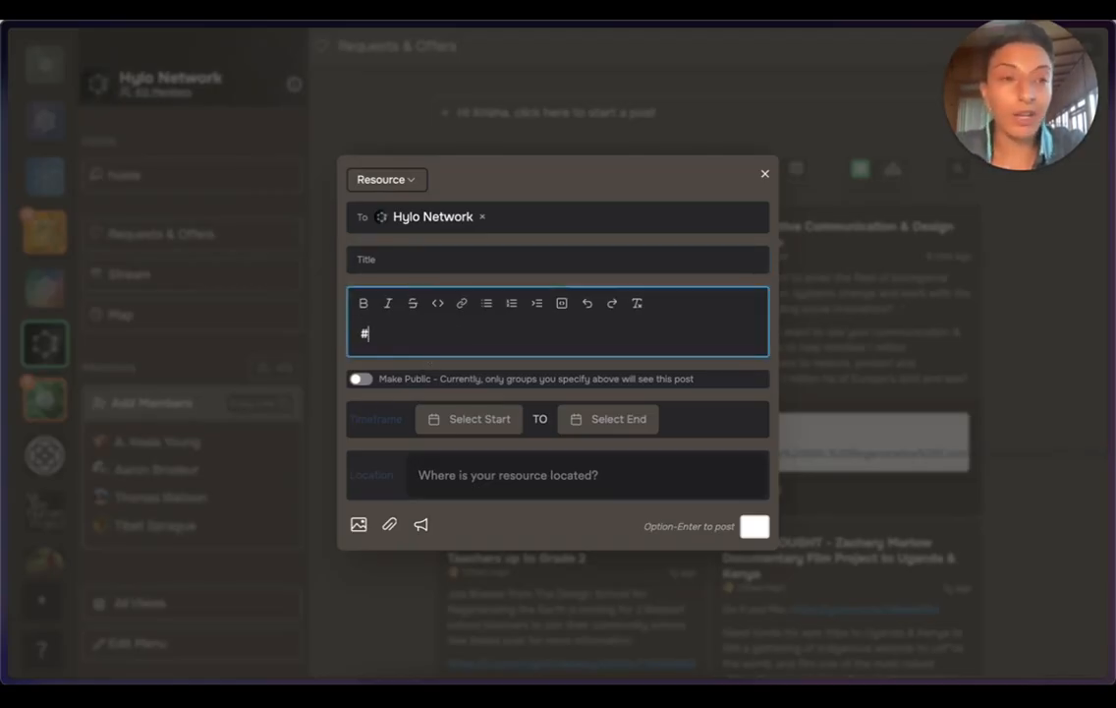
pyautogui.write('food')
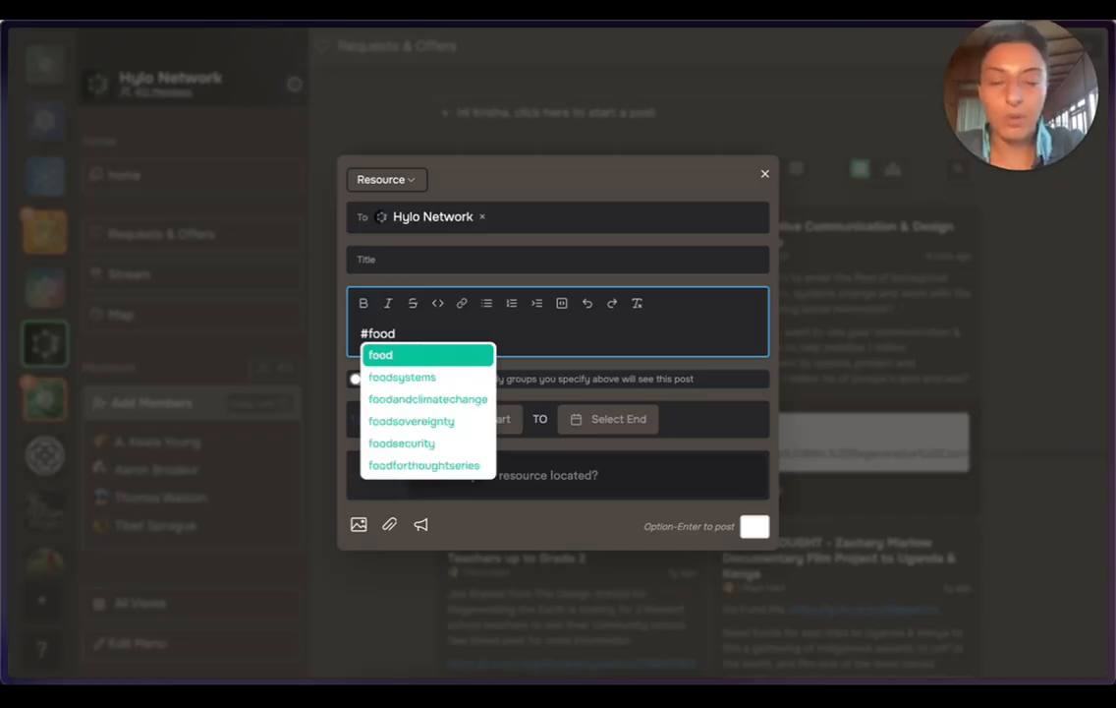
# Replace the topic in the Resource post's description with #transportation.
pyautogui.press('BackSpace')
pyautogui.press('BackSpace')
pyautogui.press('BackSpace')
pyautogui.press('BackSpace')
pyautogui.write('transpp')
pyautogui.press('BackSpace')
pyautogui.write('ortation')
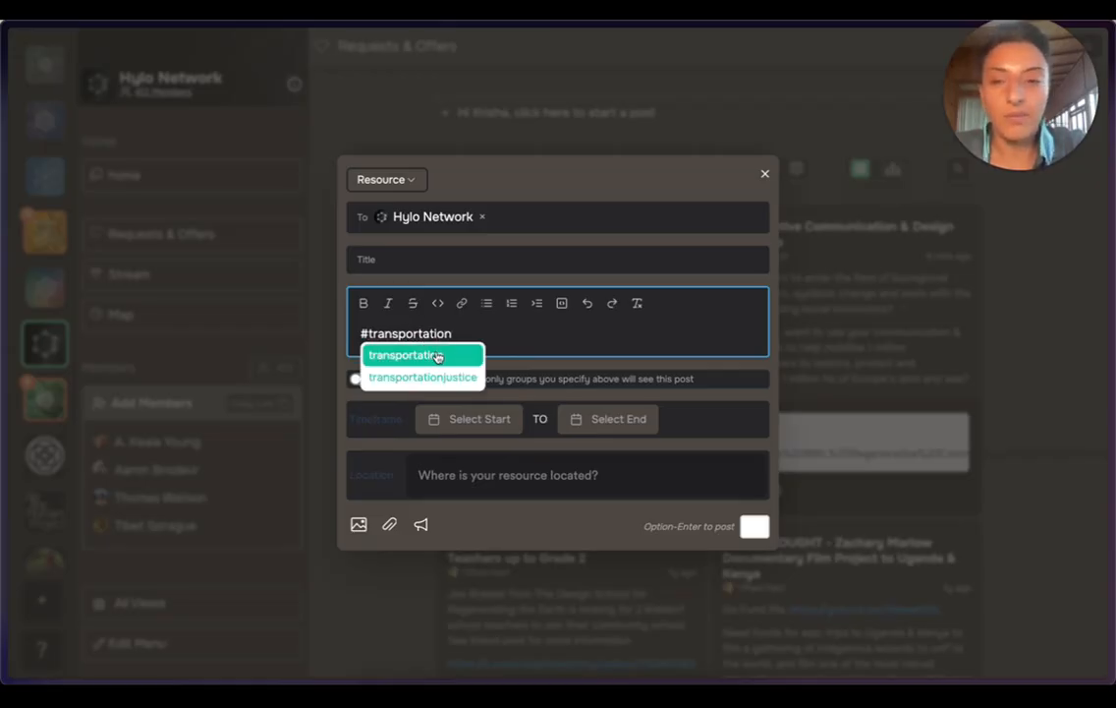
pyautogui.click(498, 344)
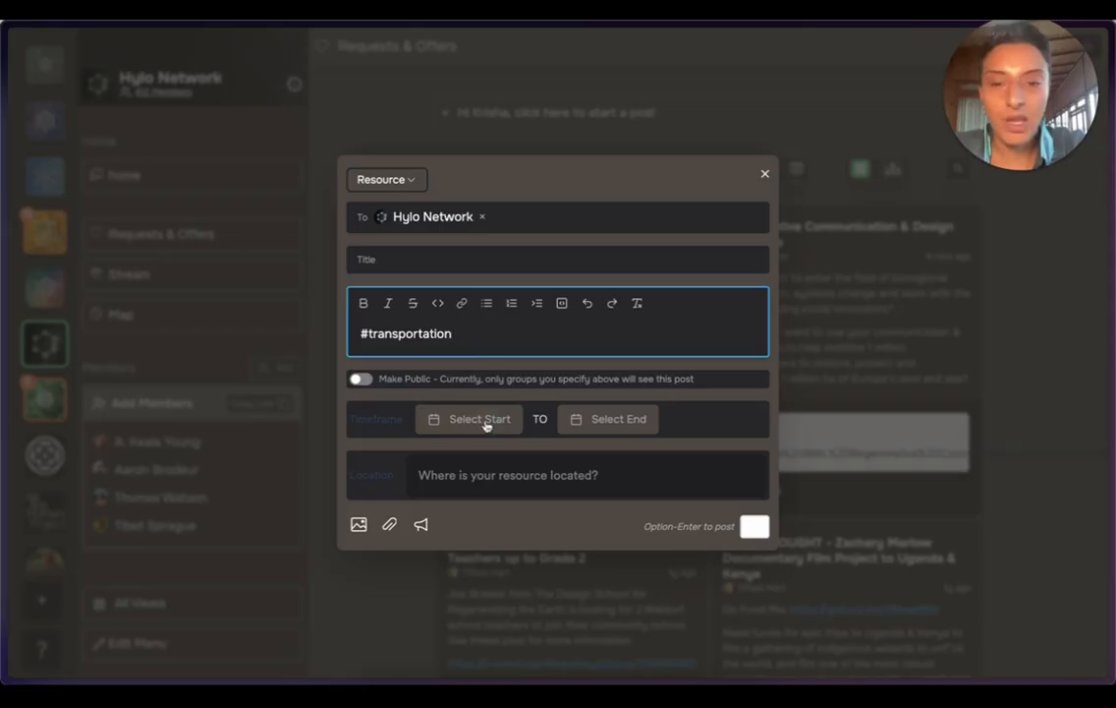
# Close the Resource post from its location field and discard the draft.
pyautogui.click(457, 479)
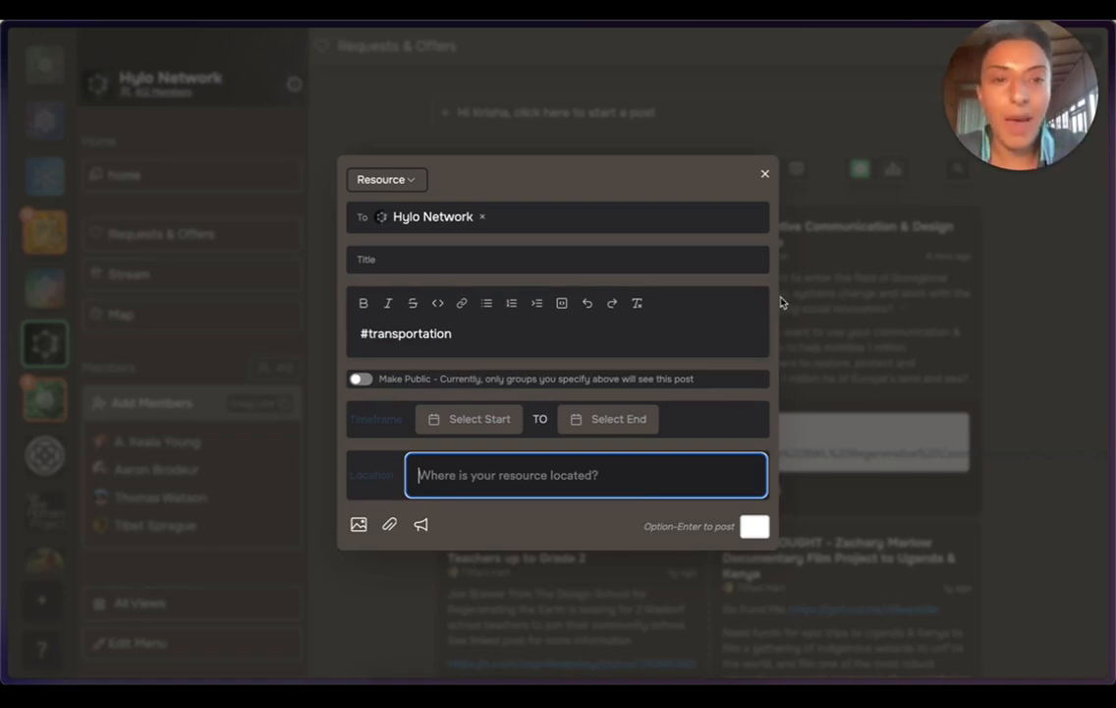
pyautogui.click(765, 173)
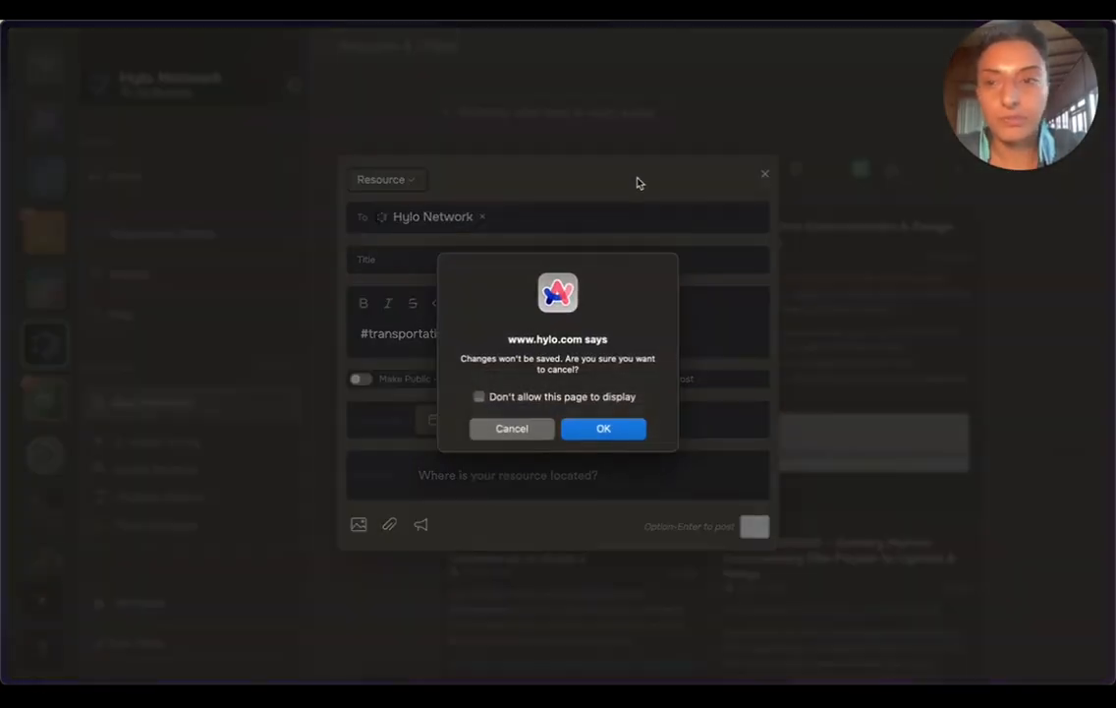
pyautogui.click(603, 427)
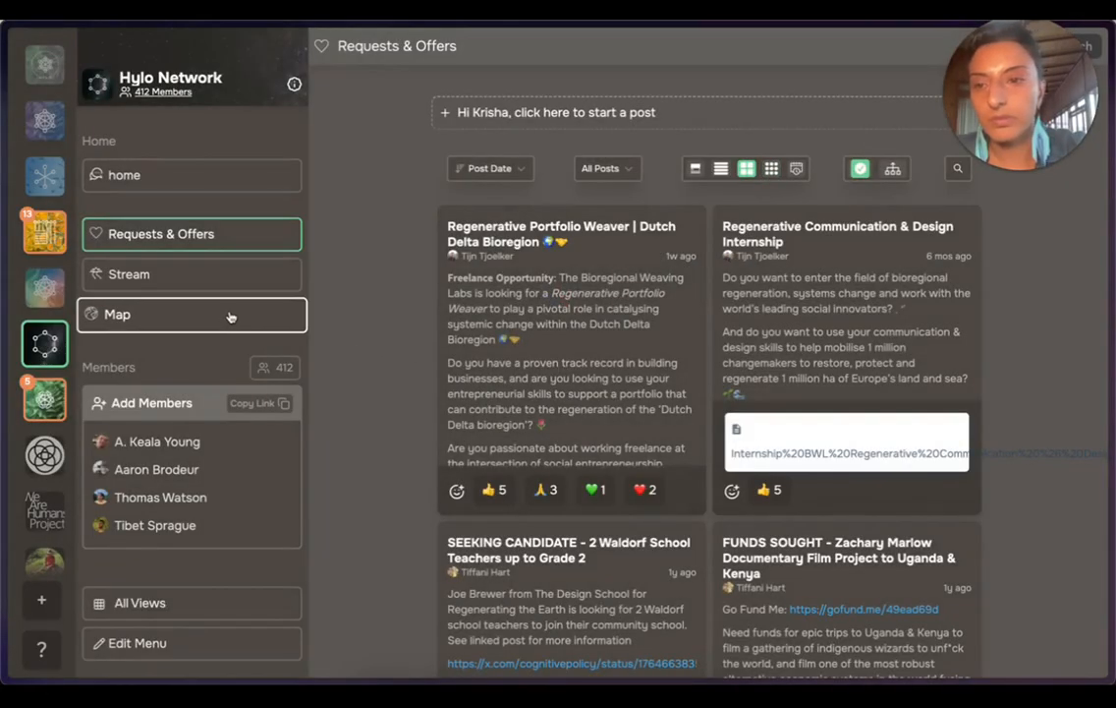
pyautogui.click(229, 317)
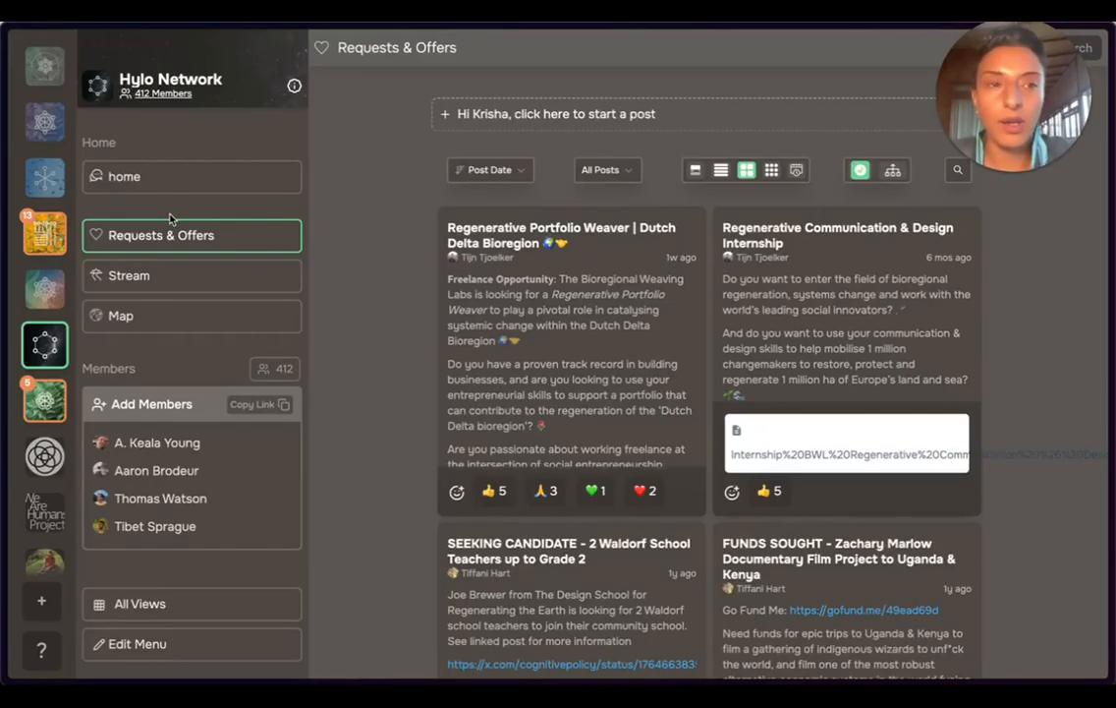
# Start editing the group menu and add the Events and Resources views to it.
pyautogui.scroll(-1, 150, 440)
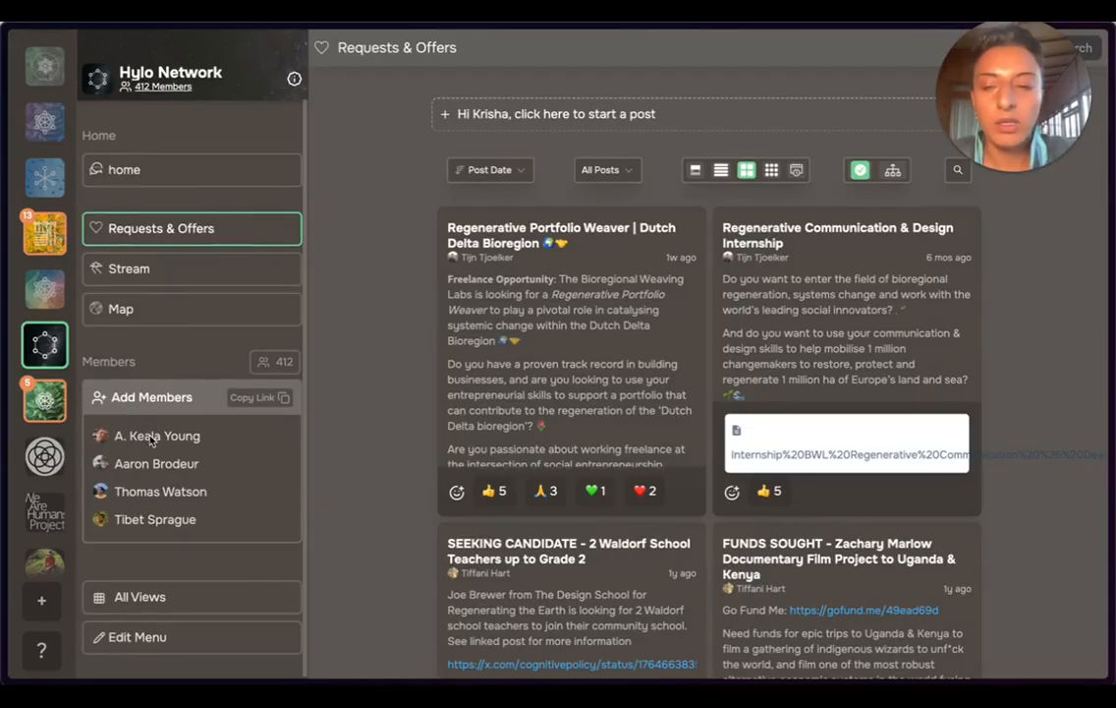
pyautogui.click(137, 643)
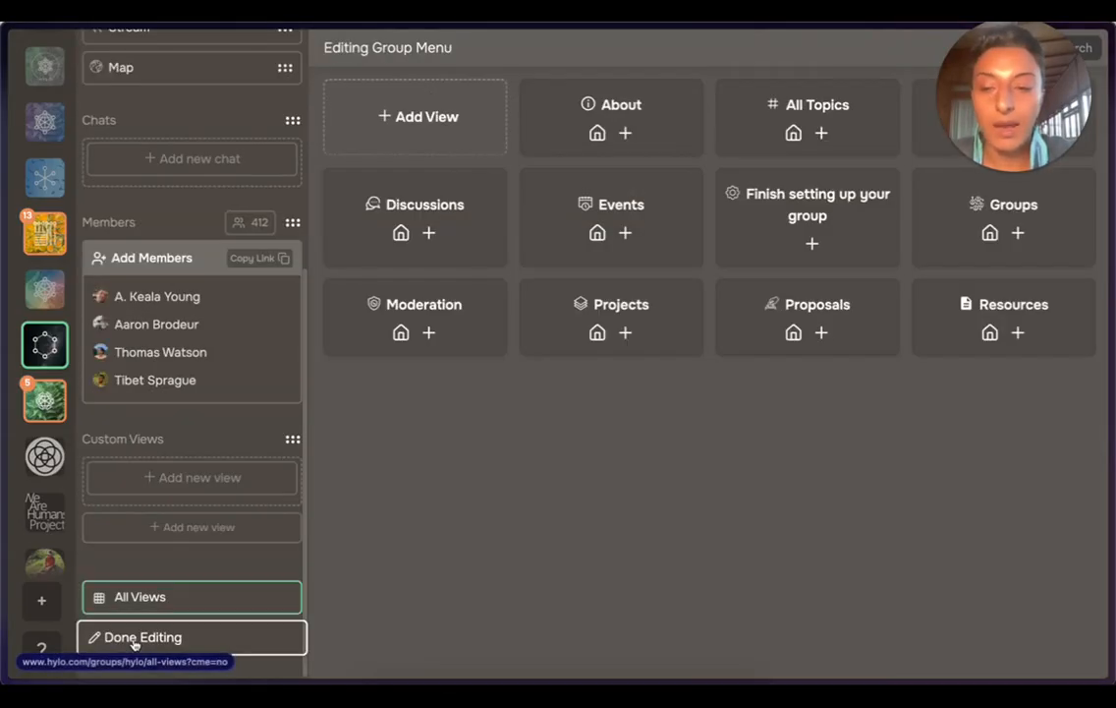
pyautogui.click(627, 234)
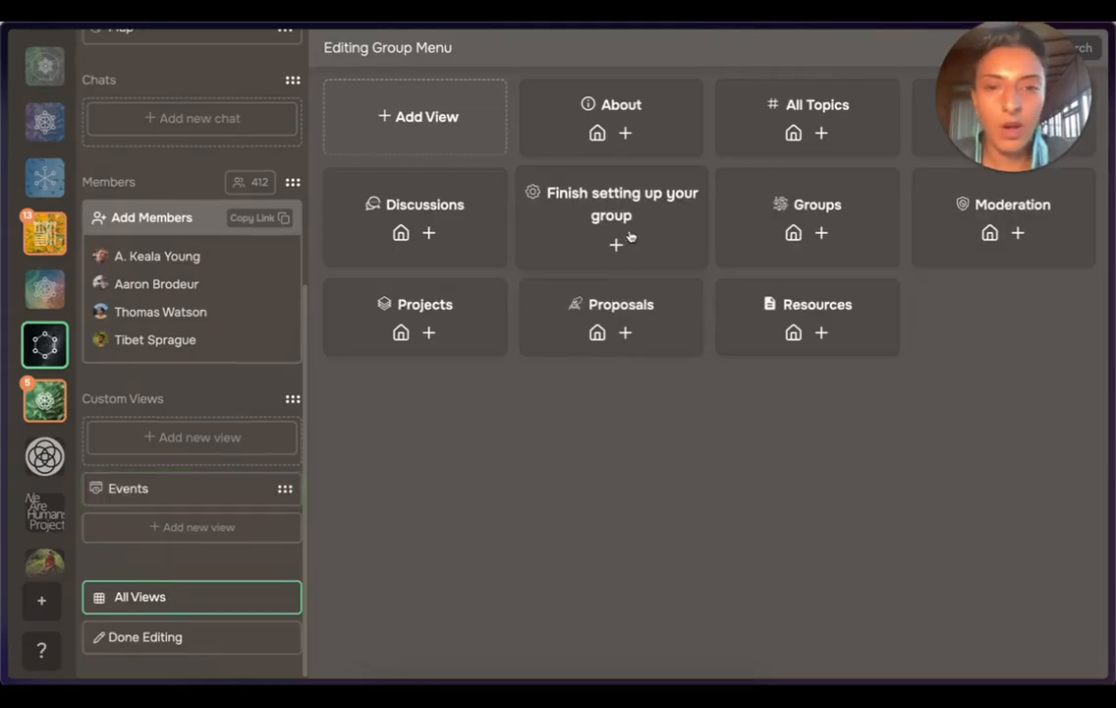
pyautogui.click(821, 332)
# Move the Events view above Requests & Offers in the group menu.
pyautogui.moveTo(283, 447)
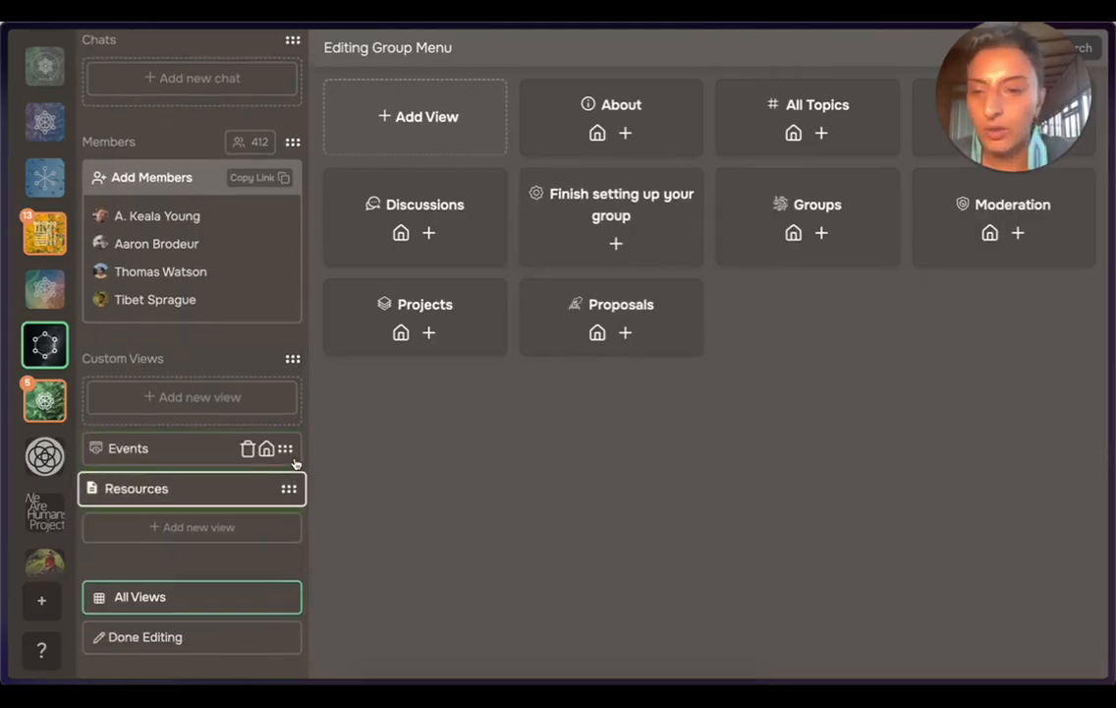
pyautogui.moveTo(283, 447); pyautogui.dragTo(206, 369)
pyautogui.scroll(-5, 216, 472)
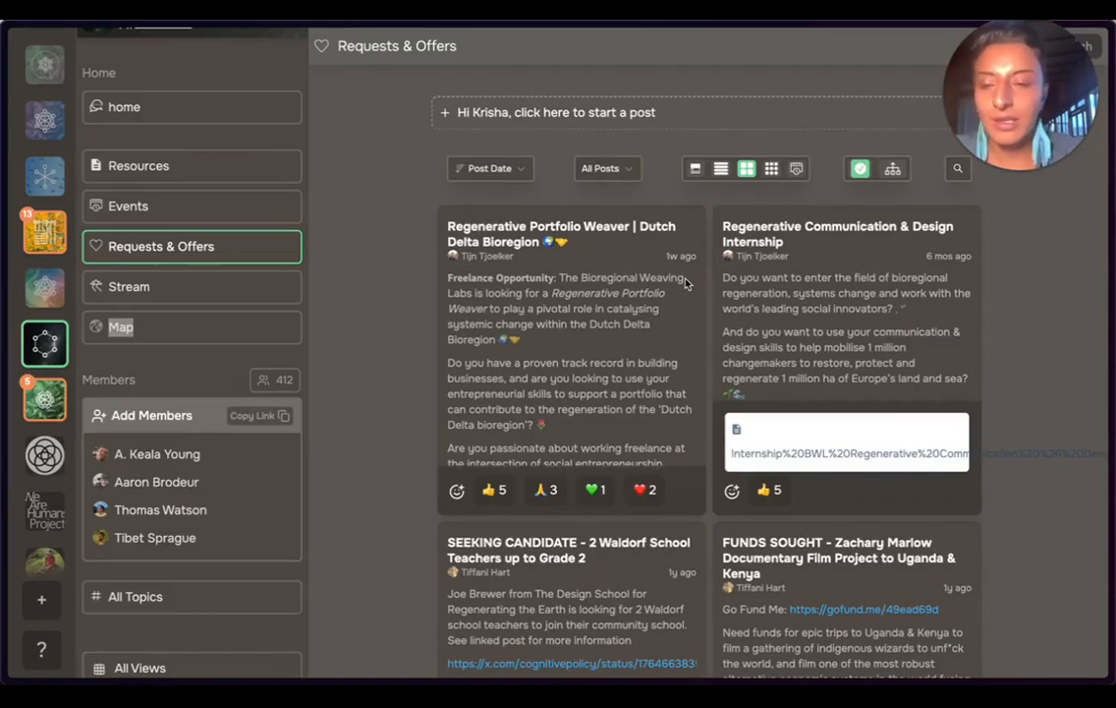
# Reopen the group menu for editing and add a transportation chat under Chats.
pyautogui.scroll(-1, 196, 599)
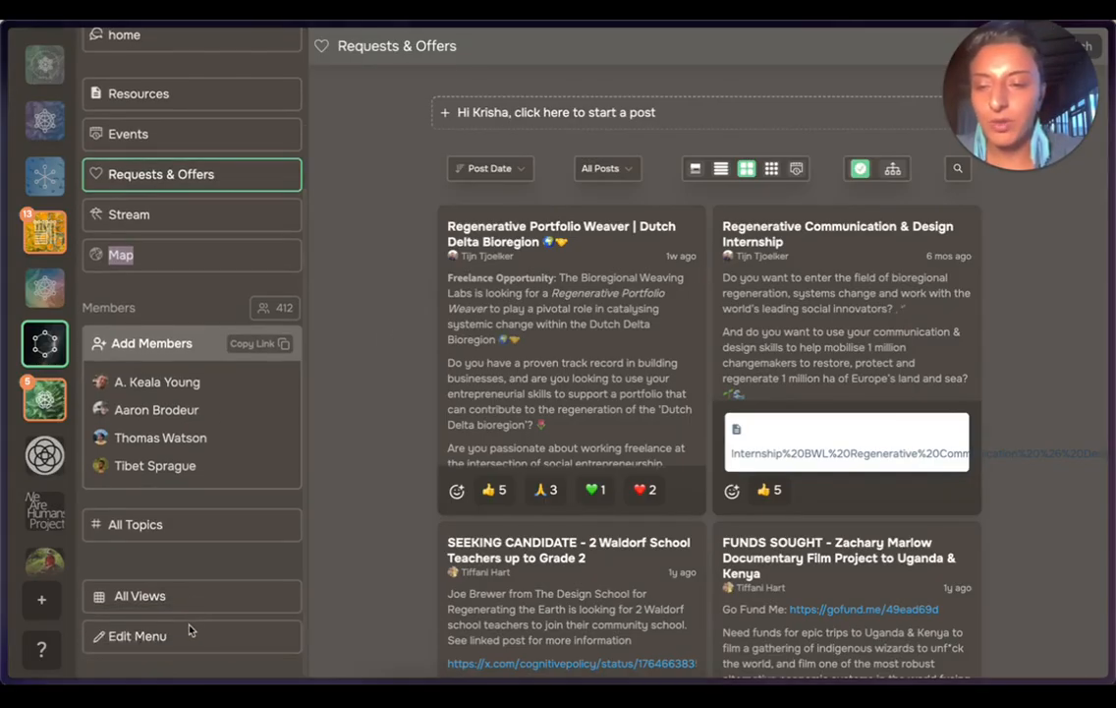
pyautogui.click(169, 639)
pyautogui.scroll(3, 162, 387)
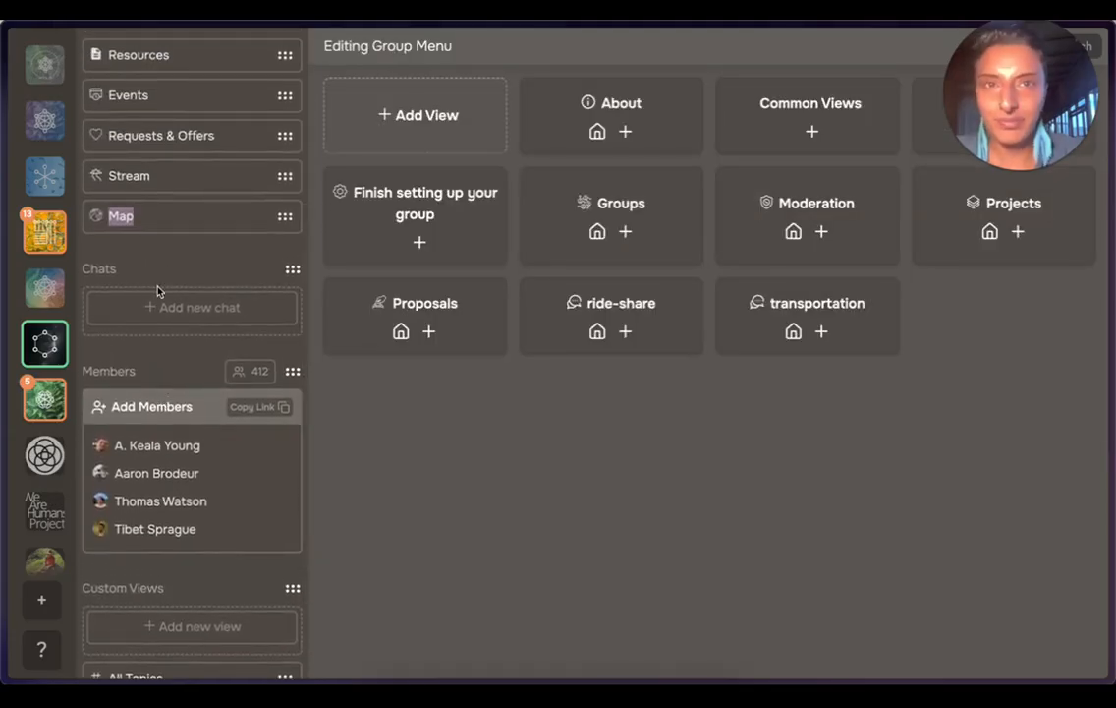
pyautogui.click(173, 308)
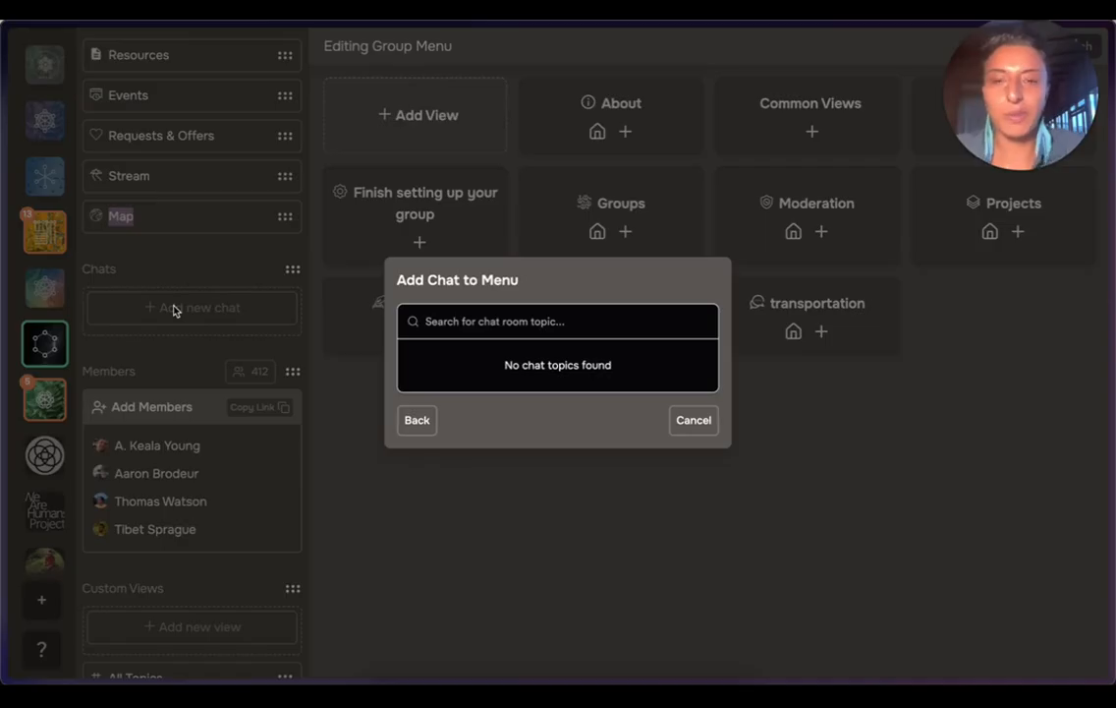
pyautogui.click(424, 320)
pyautogui.write('transportation')
pyautogui.click(702, 425)
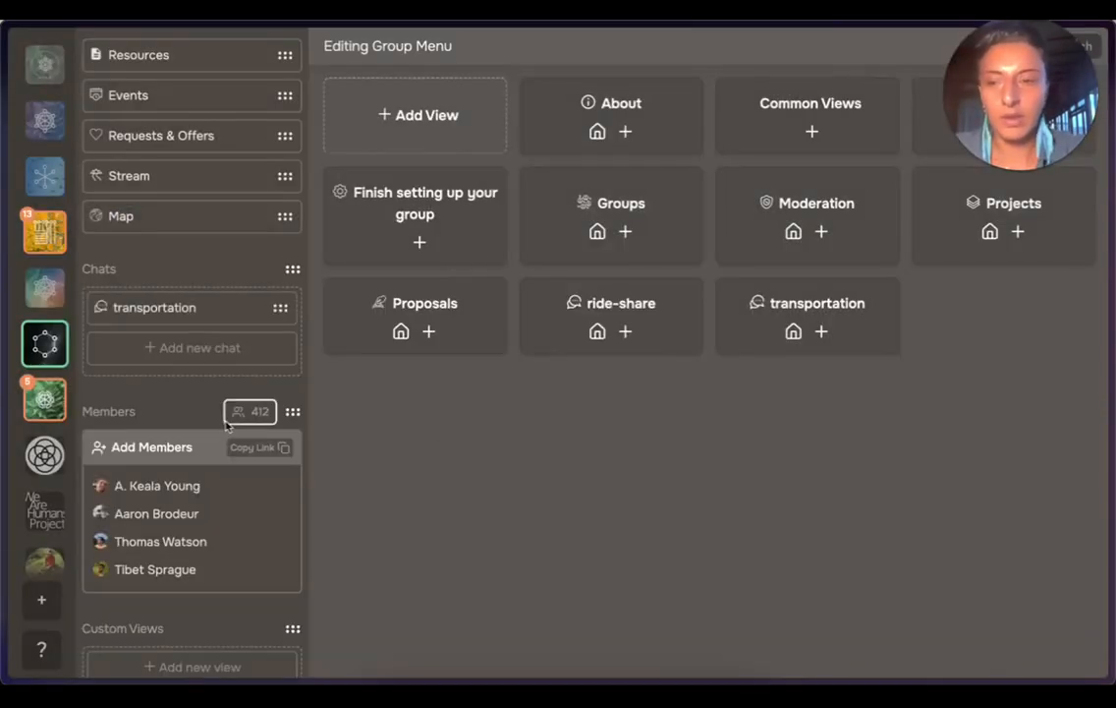
# Finish editing the group menu and open the transportation chat.
pyautogui.scroll(-5, 187, 550)
pyautogui.click(175, 637)
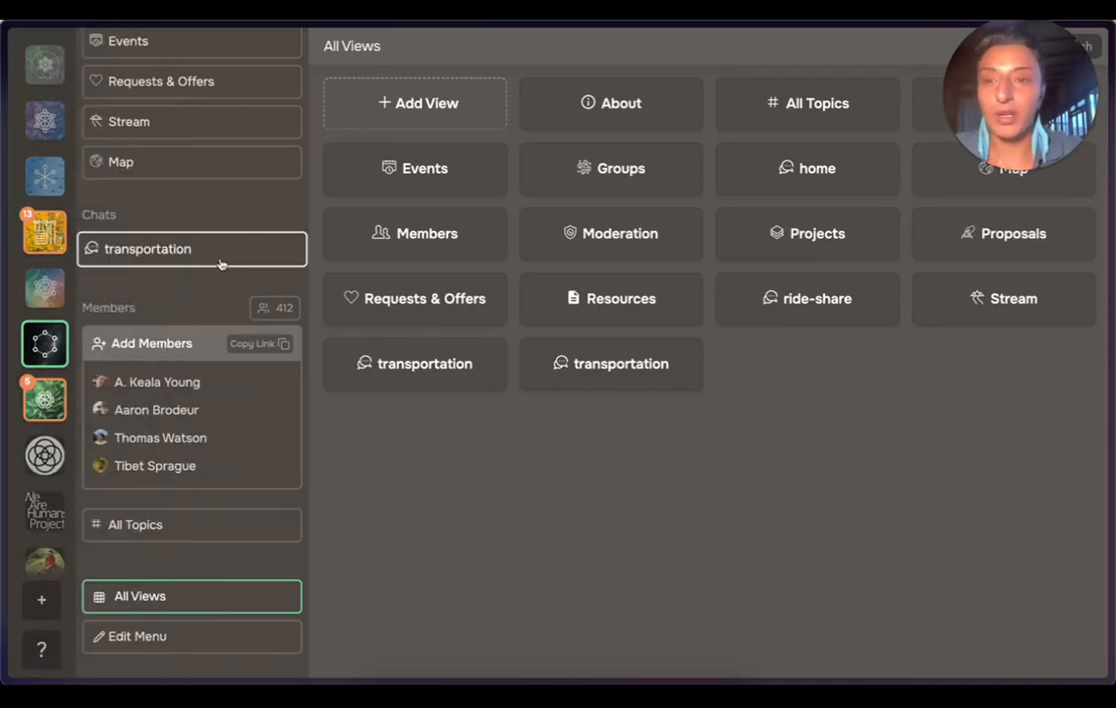
pyautogui.click(221, 264)
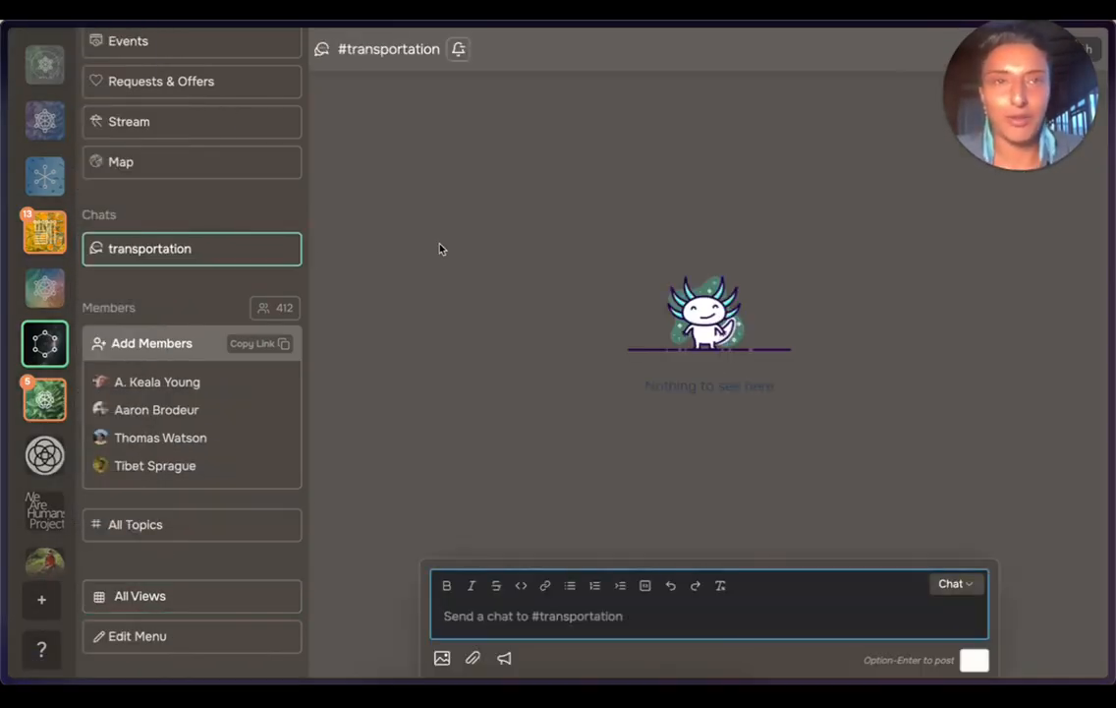